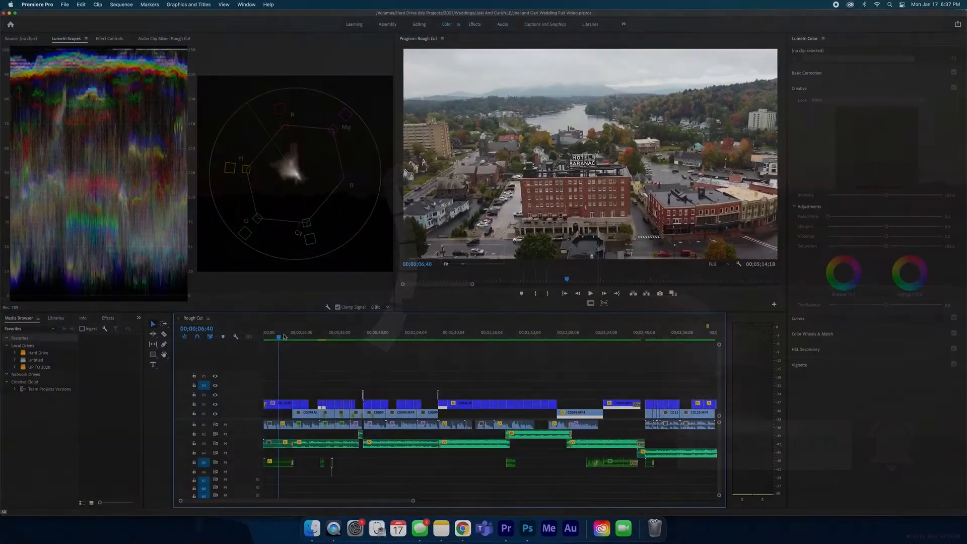
Step: Park the playhead near 00;00;06;52 over the opening hotel drone shot, with the start of the Rough Cut sequence enlarged
key(=)
drag(294, 337, 299, 338)
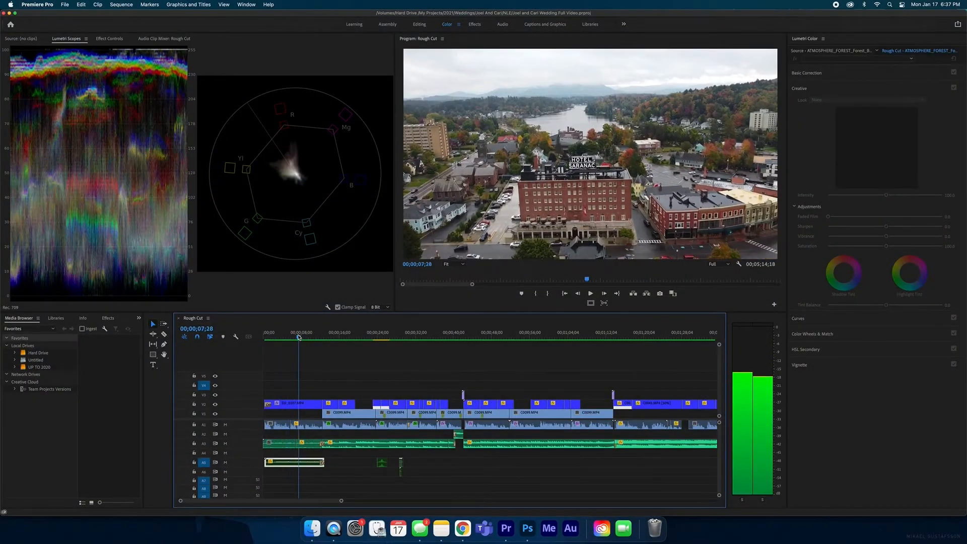
key(minus)
key(minus)
click(341, 366)
key(minus)
key(equal)
key(equal)
key(equal)
key(equal)
drag(349, 335, 329, 335)
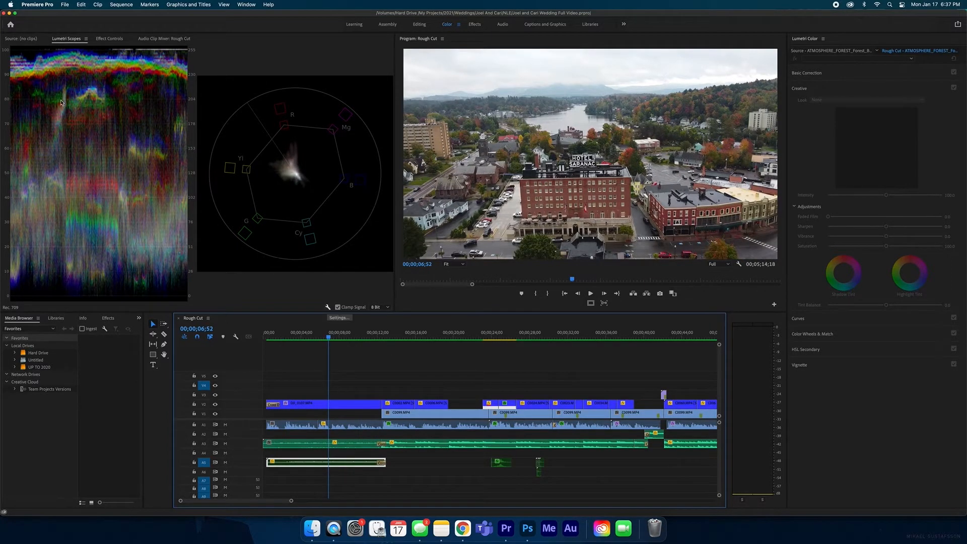
Step: Turn the Vectorscope YUV off in the Lumetri Scopes and back on beside the RGB waveform
click(327, 307)
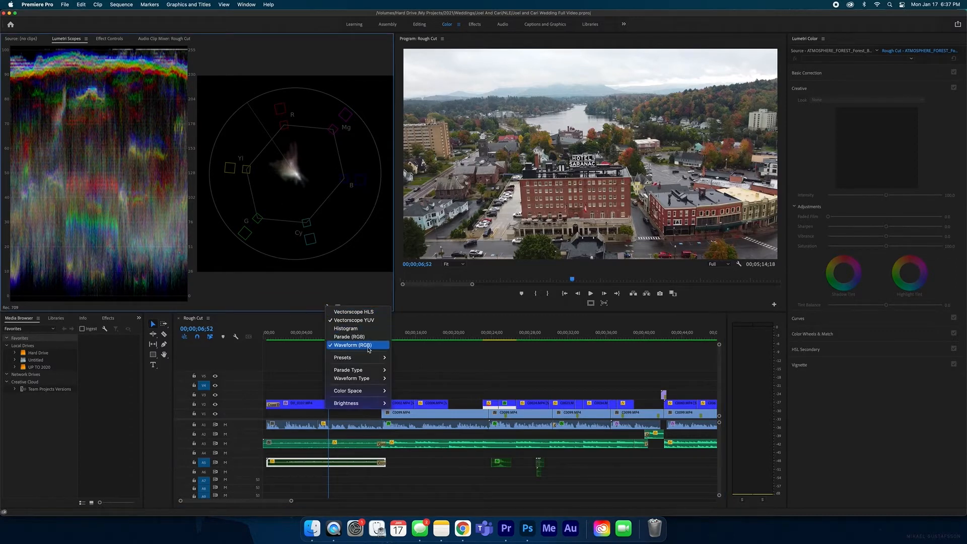
click(364, 321)
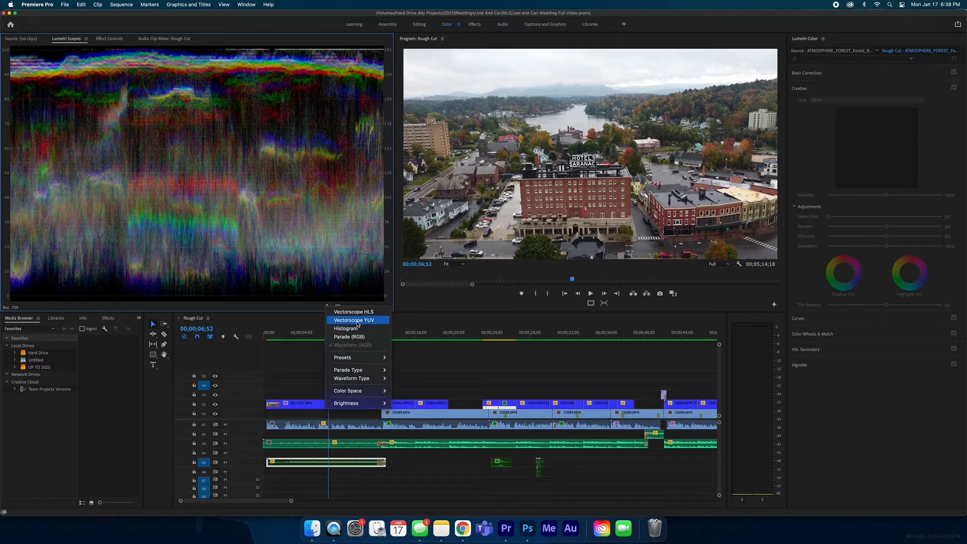
click(357, 324)
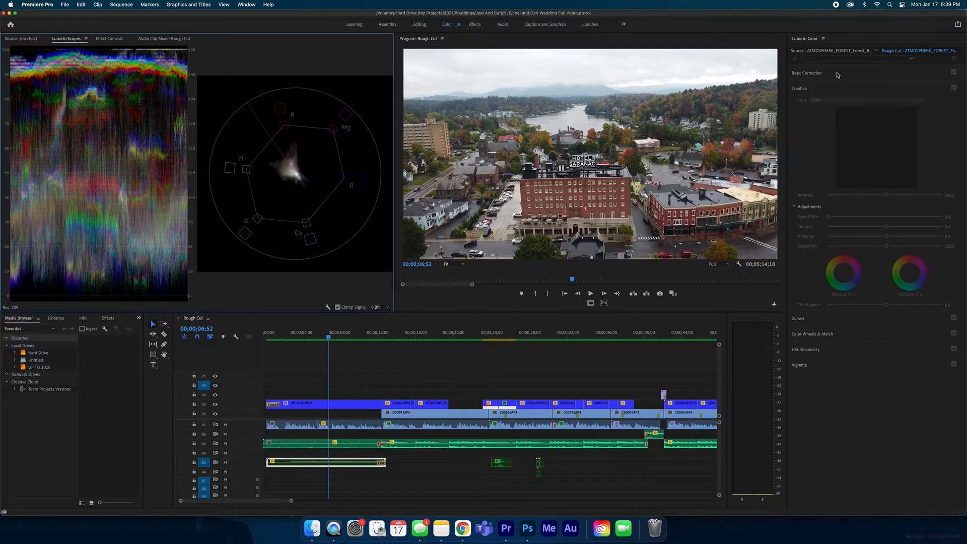
Step: In Basic Correction for the DJI_0107.MP4 drone clip, set Blacks to 0.3 and Whites to about -20
click(801, 74)
click(348, 405)
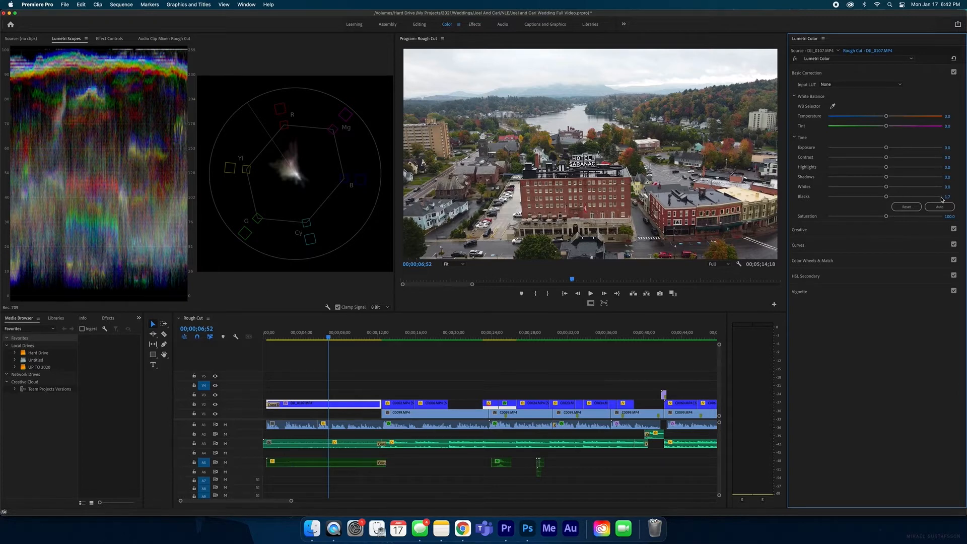
drag(887, 198, 885, 198)
drag(886, 190, 873, 189)
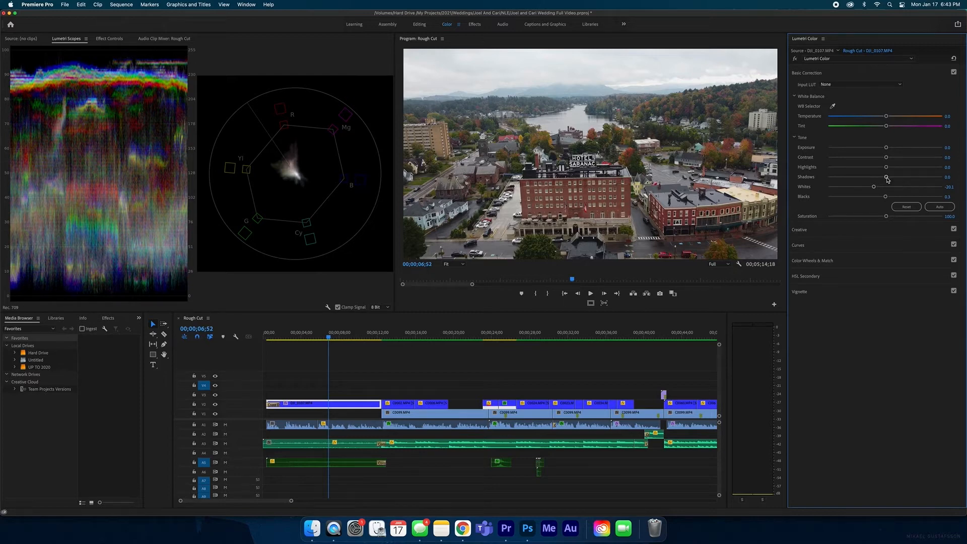
Step: Lower the drone clip's Shadows slightly and bring its Highlights down to about -28
drag(887, 178, 878, 179)
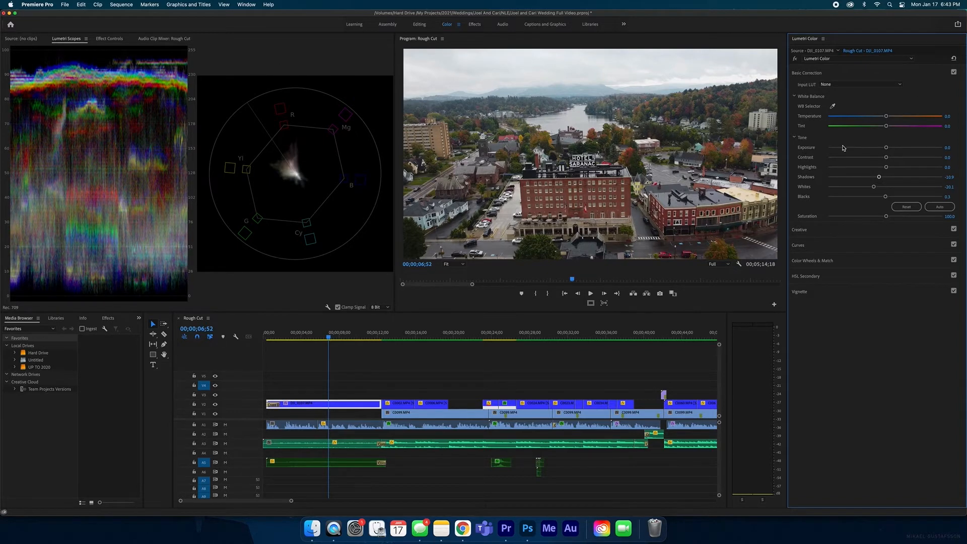
drag(885, 167, 875, 169)
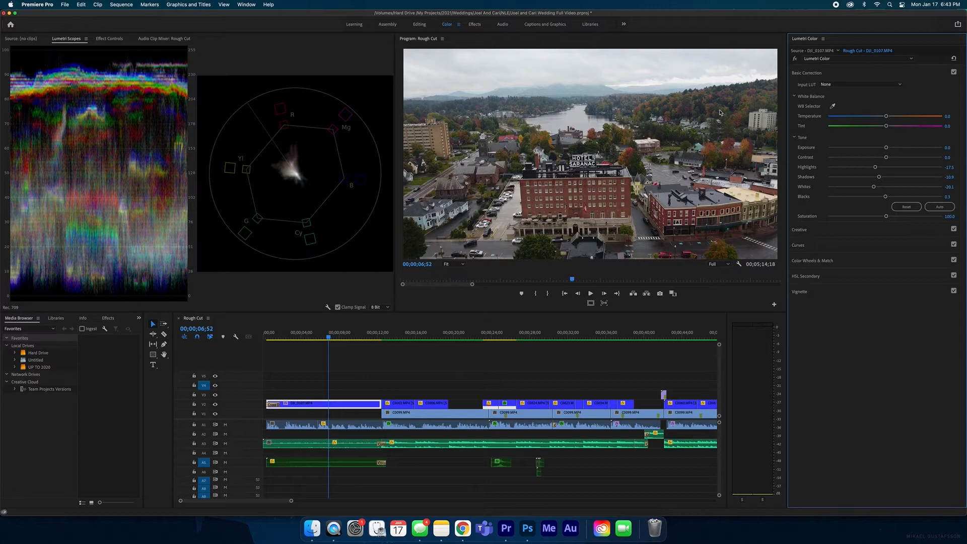
drag(877, 171, 869, 169)
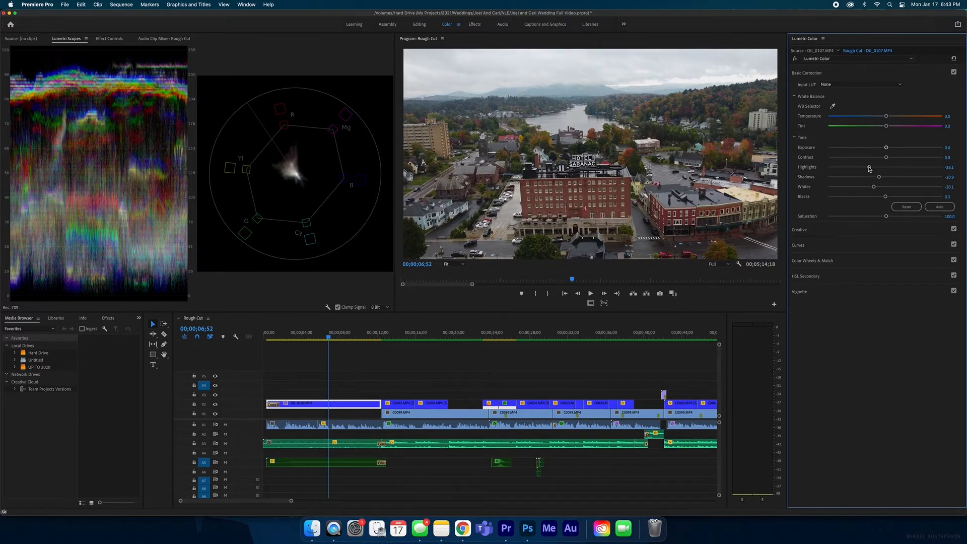
Step: Compare the drone clip before and after grading by repeatedly disabling and re-enabling its Lumetri Color effect
click(110, 39)
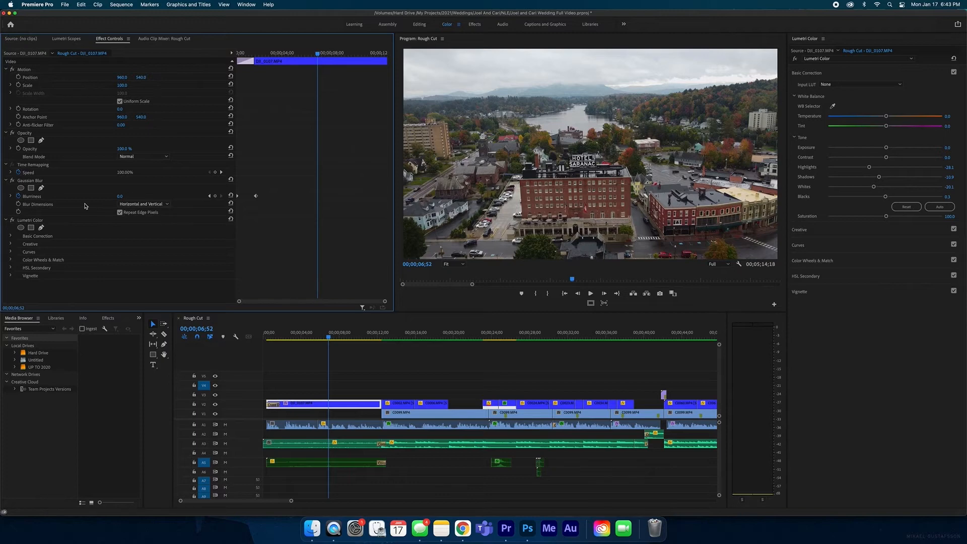
click(25, 220)
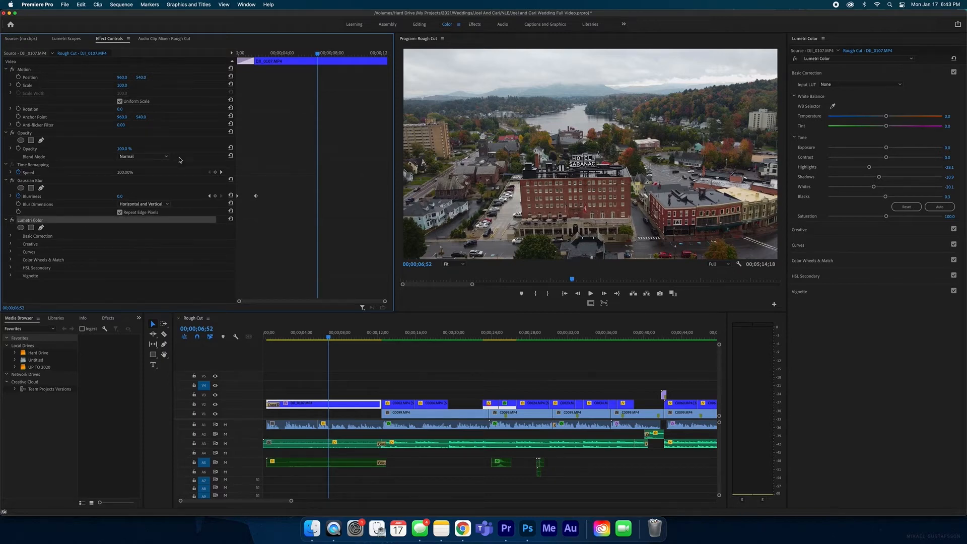
click(11, 221)
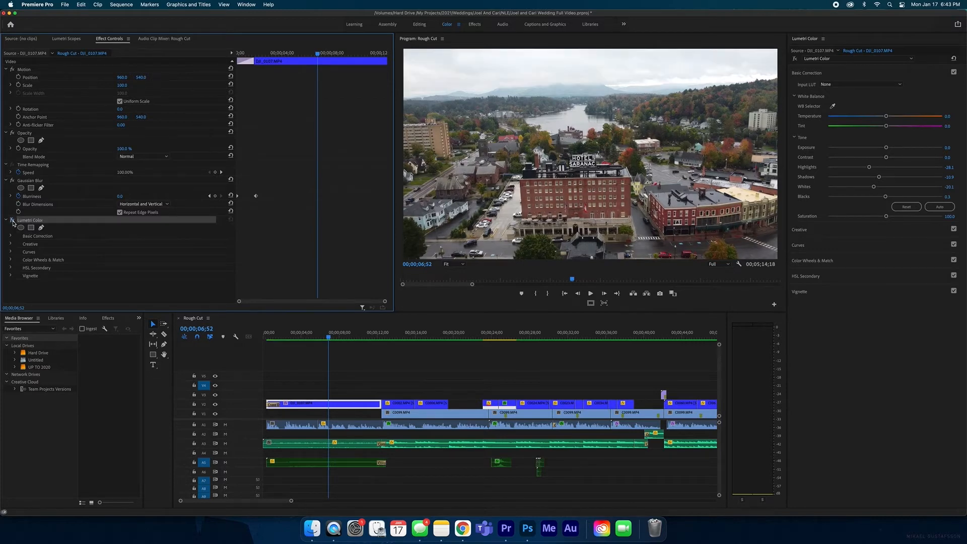
click(12, 222)
click(12, 221)
click(12, 221)
click(12, 221)
click(13, 222)
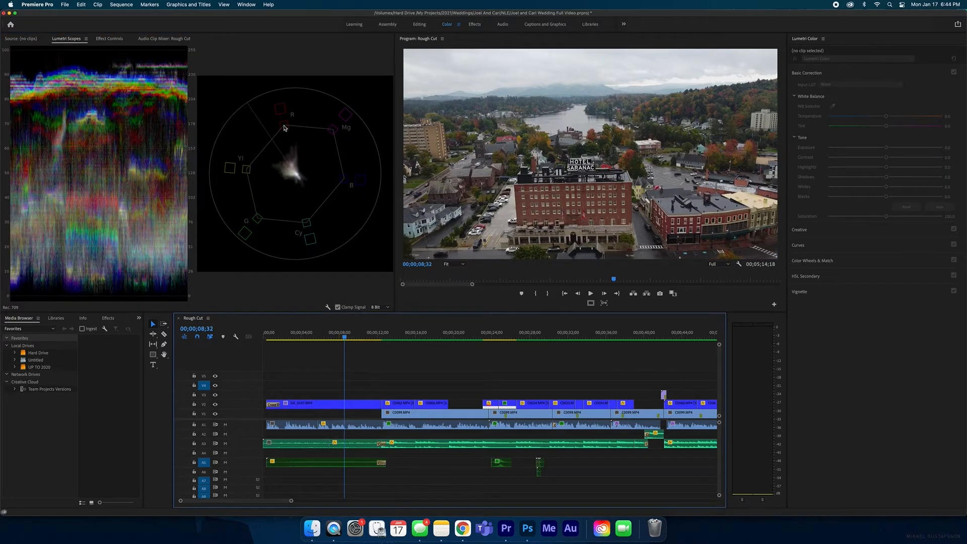
Step: On the drone clip's Hue vs Sat curve, add three points around red and lower the middle one to moderately desaturate reds
click(302, 404)
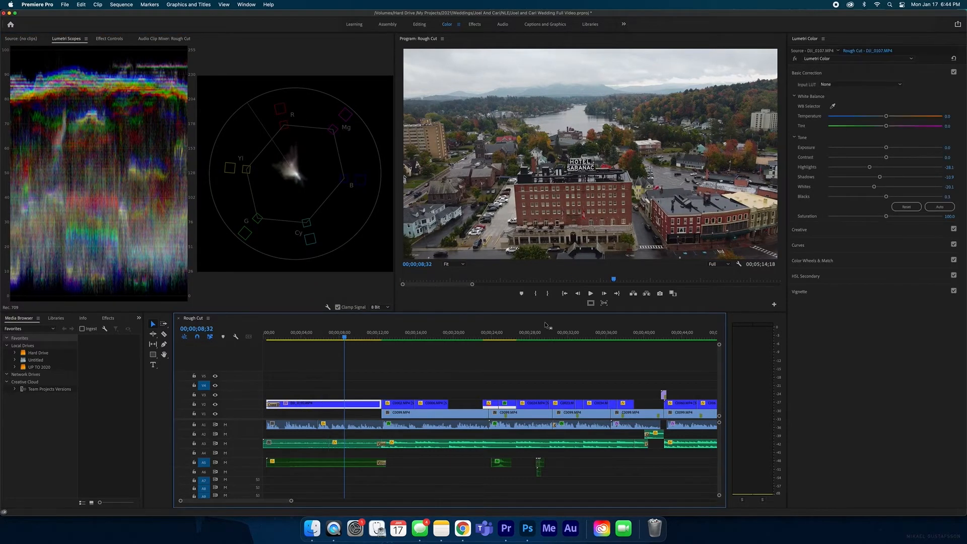
click(806, 246)
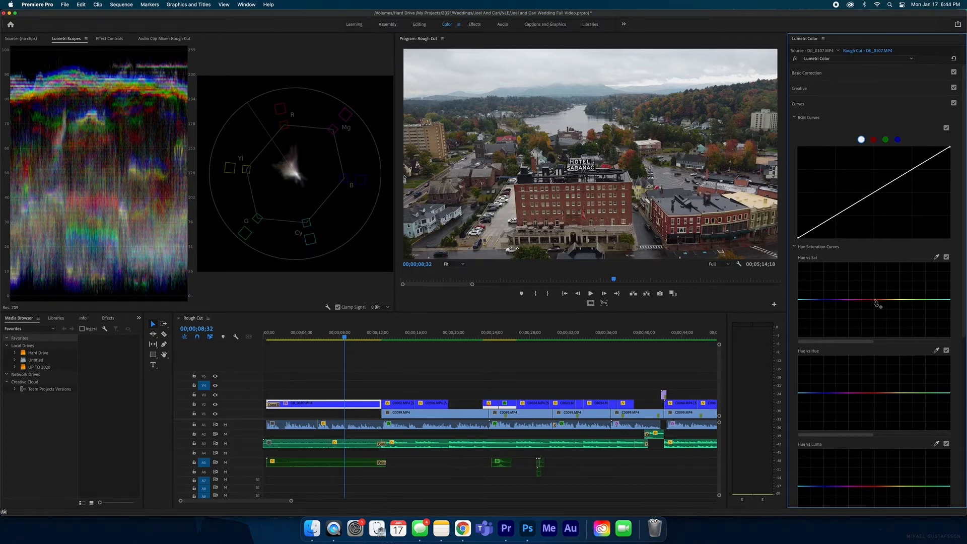
click(874, 300)
click(884, 300)
click(866, 300)
click(875, 300)
drag(875, 302, 875, 306)
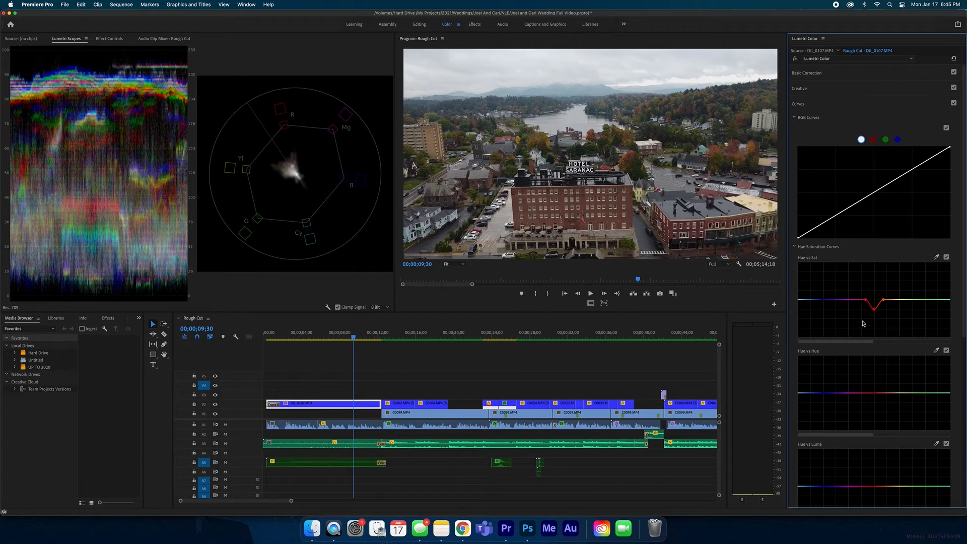
mouse_move(874, 323)
mouse_down()
mouse_move(875, 339)
mouse_move(874, 309)
mouse_up()
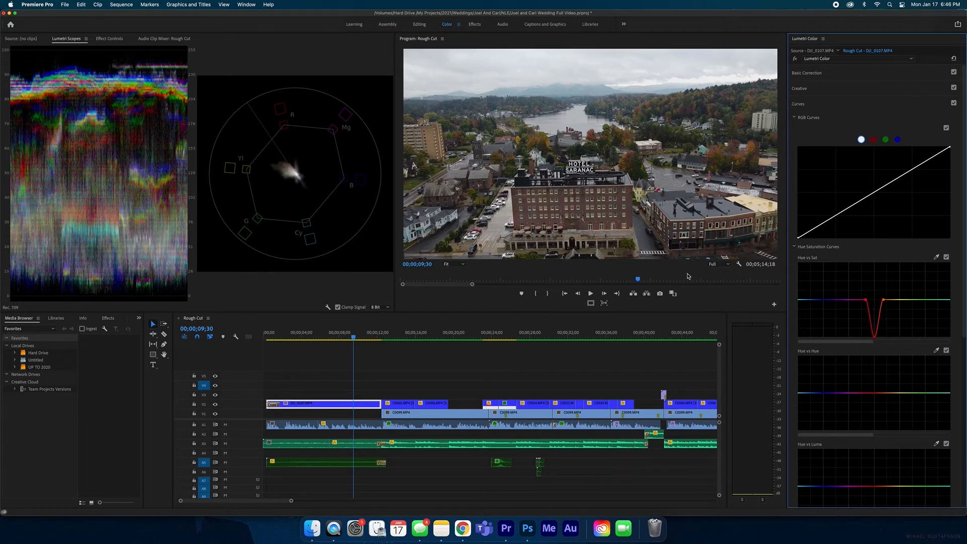
drag(876, 314, 878, 315)
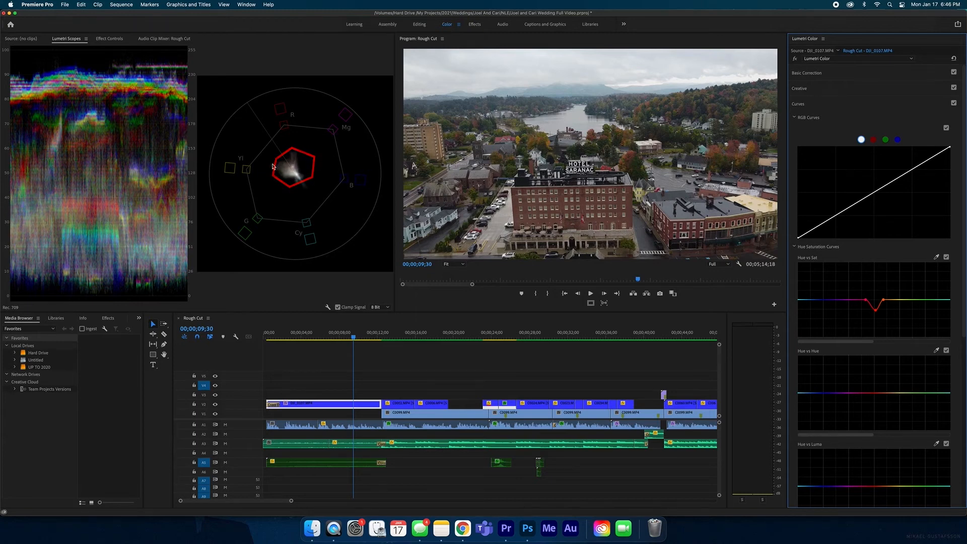
Step: Add points around yellow on the Hue vs Sat curve and pull one down slightly to reduce yellow saturation
click(893, 300)
click(900, 299)
drag(893, 300, 897, 303)
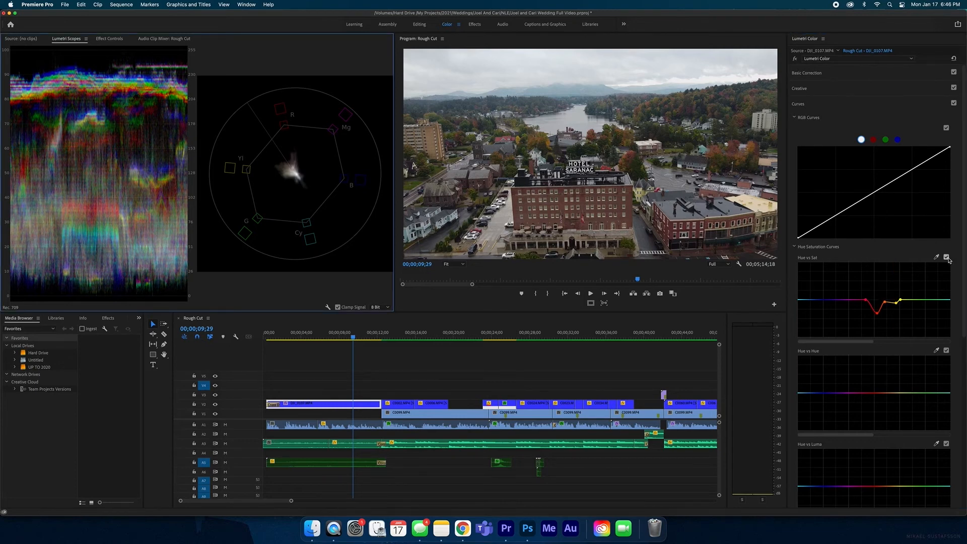
Step: Toggle the Hue vs Sat curve off and on to compare the drone shot with and without the desaturation
click(946, 257)
click(946, 257)
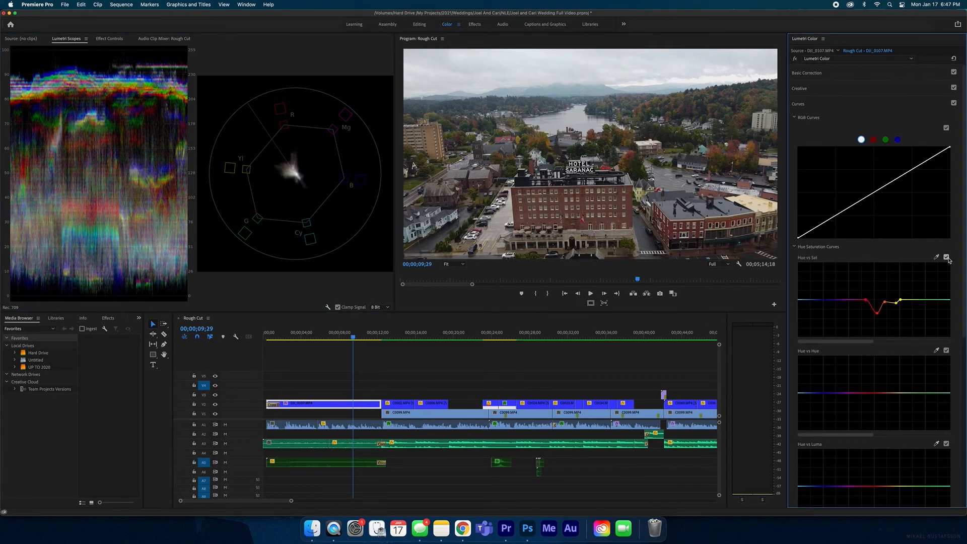
click(946, 258)
click(946, 257)
Step: Scrub through the Rough Cut sequence to review the ceremony, wedding party and couple shots further along the timeline
drag(333, 338, 512, 335)
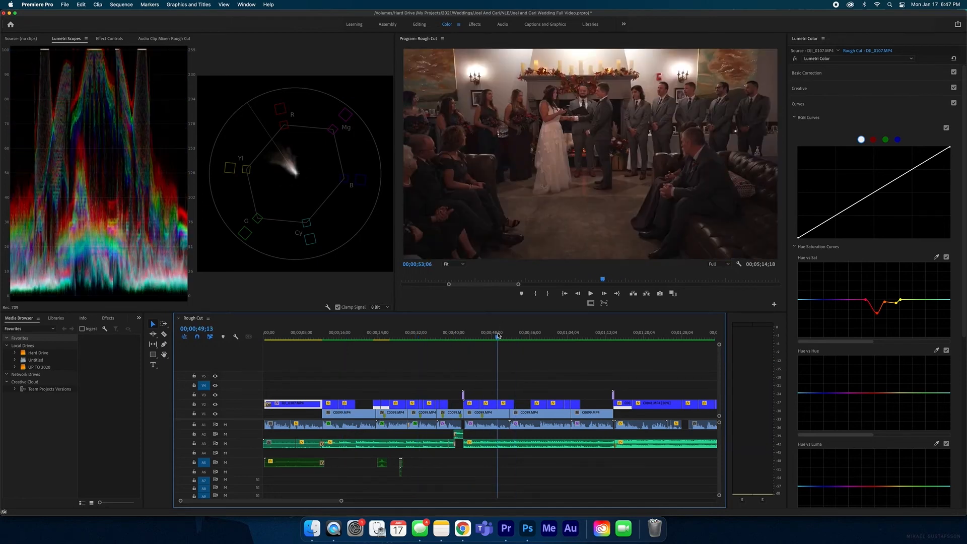
key(minus)
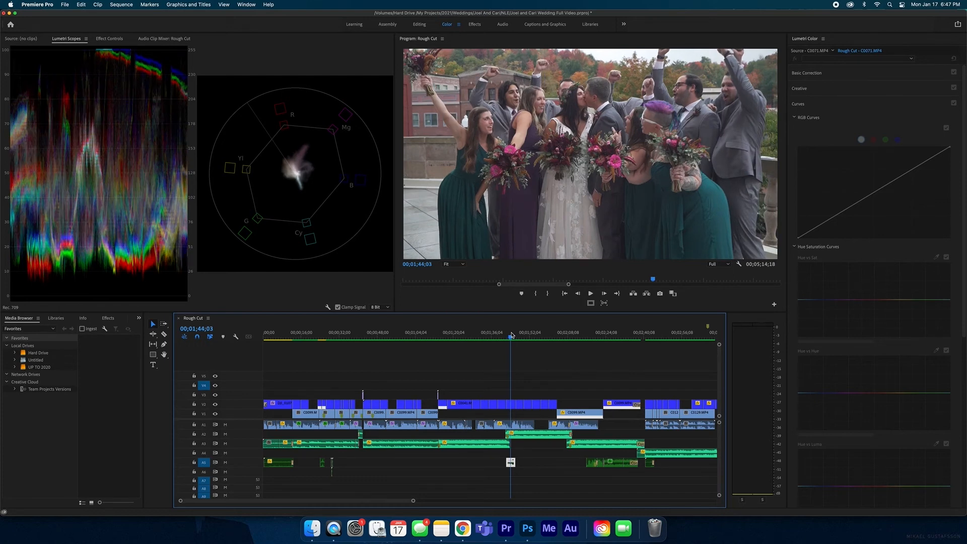
drag(519, 332, 531, 334)
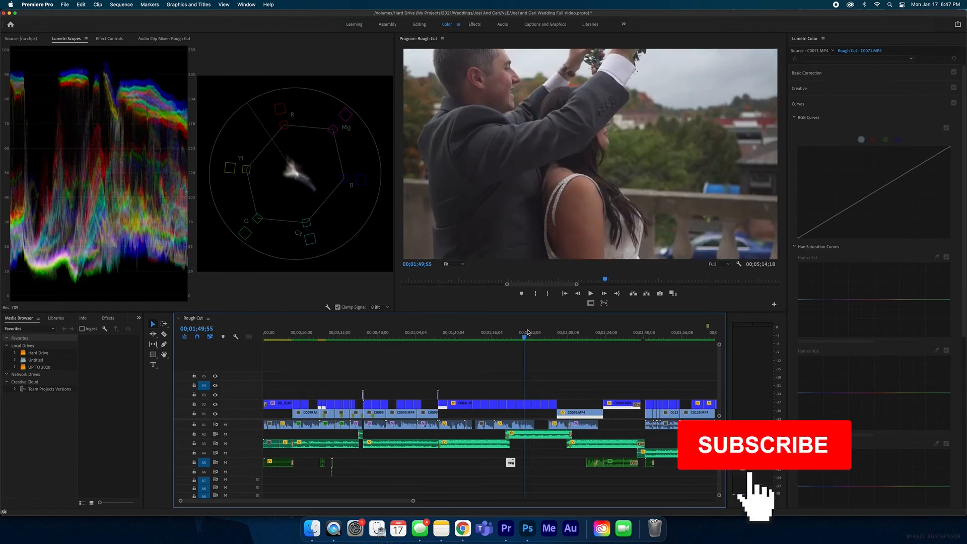
key(minus)
drag(386, 337, 455, 337)
key(equal)
key(equal)
key(equal)
click(493, 336)
key(space)
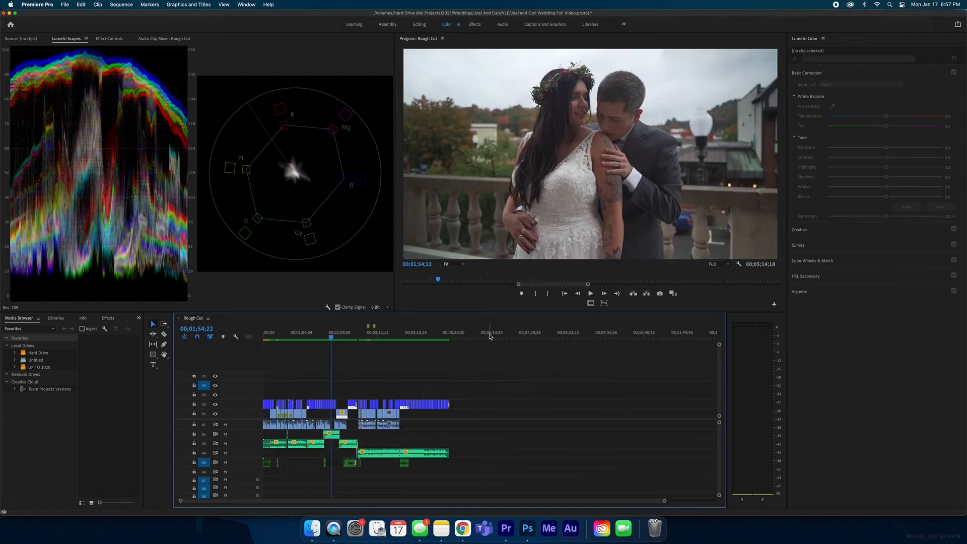